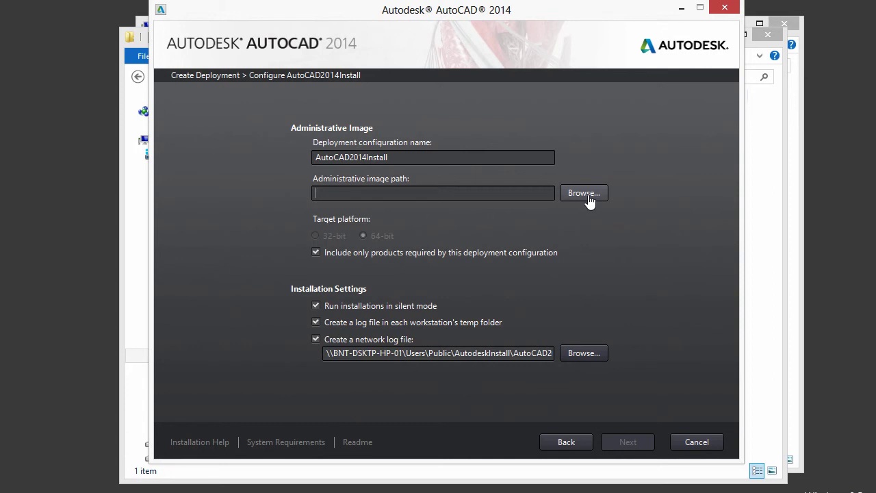
- Set the administrative image path to Network\Users\Public\AutodeskInstall\AutoCAD2014
{"action": "left_click", "coordinate": [586, 194]}
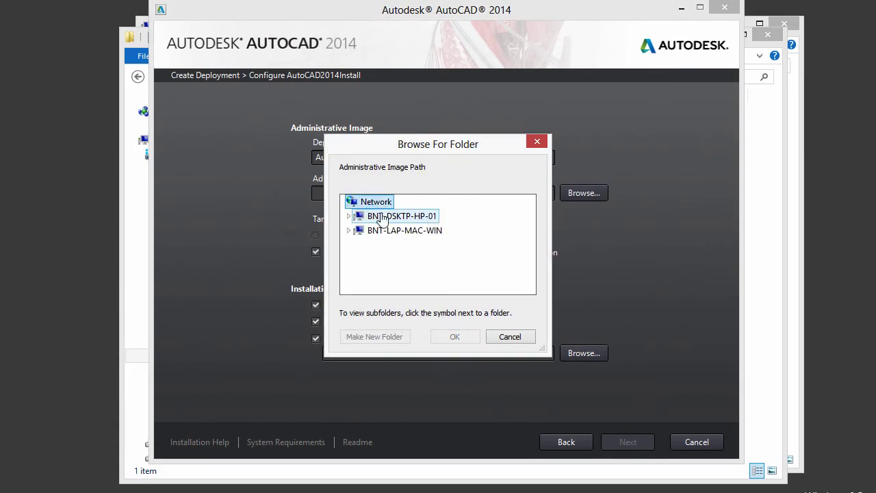
{"action": "left_click", "coordinate": [349, 216]}
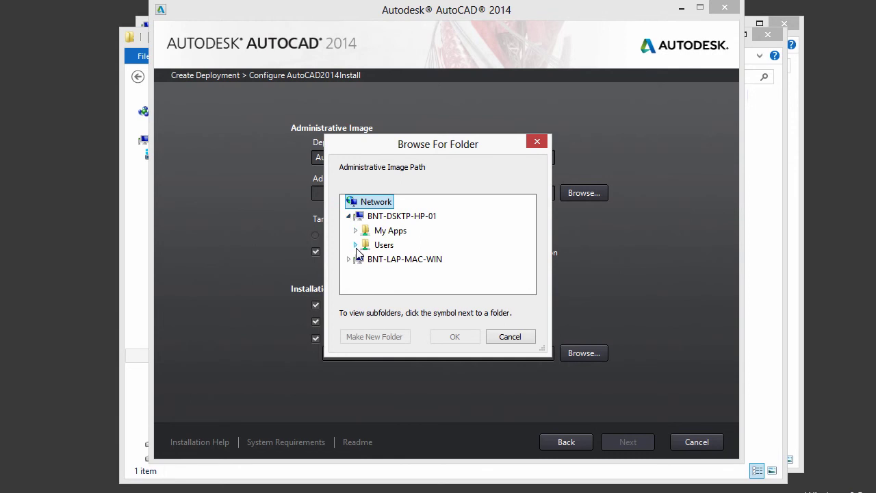
{"action": "left_click", "coordinate": [355, 245]}
{"action": "left_click", "coordinate": [362, 272]}
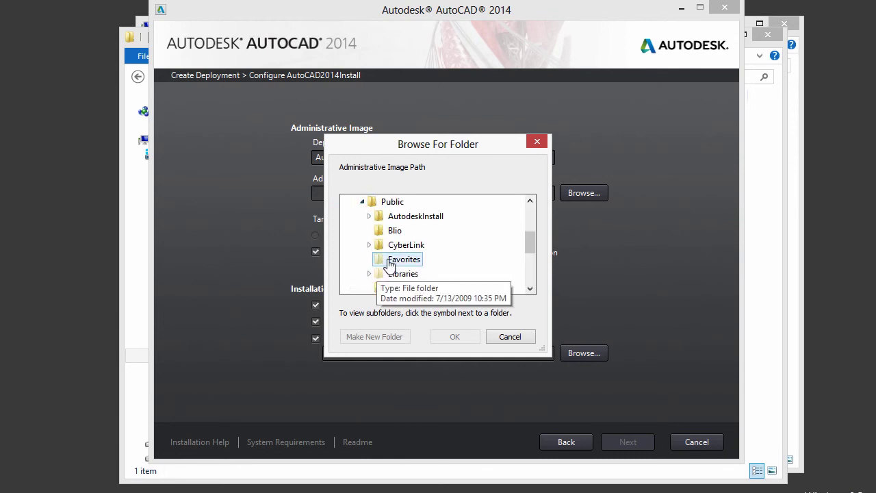
{"action": "double_click", "coordinate": [412, 217]}
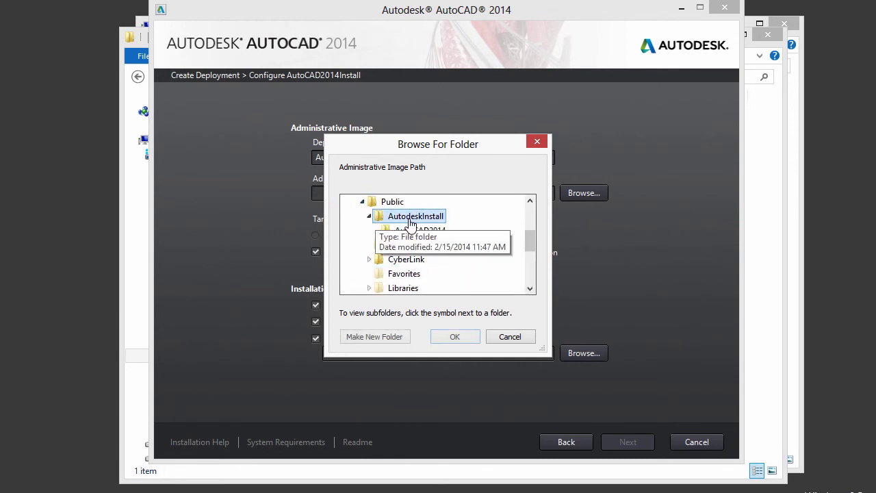
{"action": "left_click", "coordinate": [438, 233]}
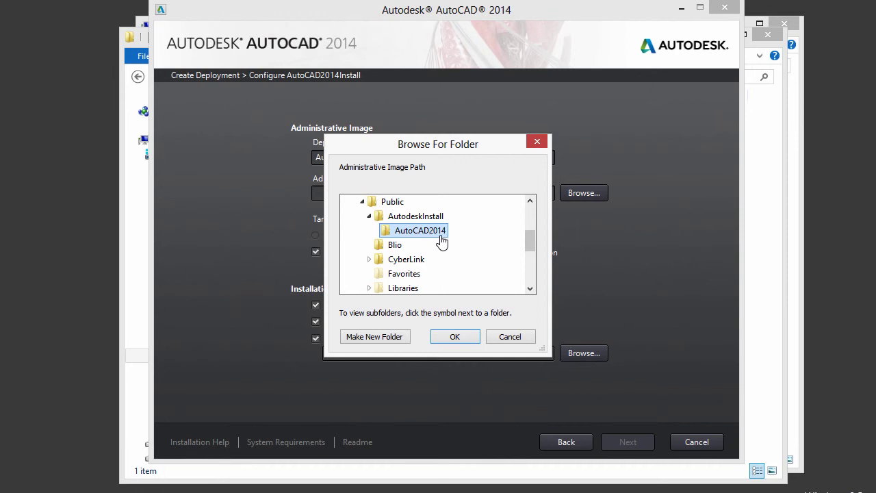
{"action": "left_click", "coordinate": [462, 339]}
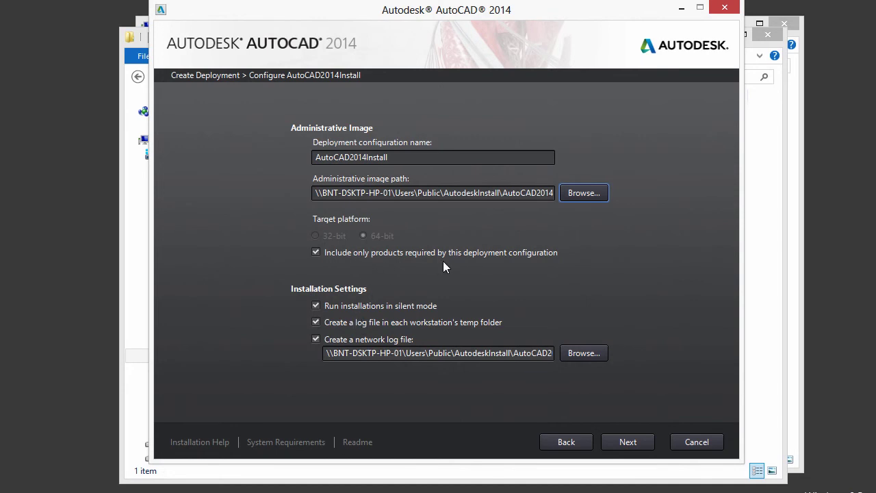
{"action": "left_click", "coordinate": [315, 252]}
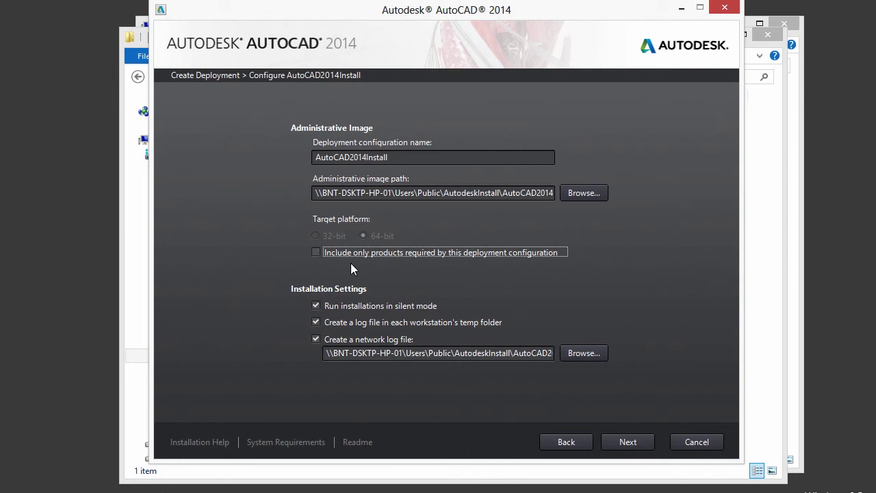
{"action": "left_click", "coordinate": [315, 252]}
- Accept the licence agreement and continue to the Product Information page
{"action": "left_click", "coordinate": [632, 440]}
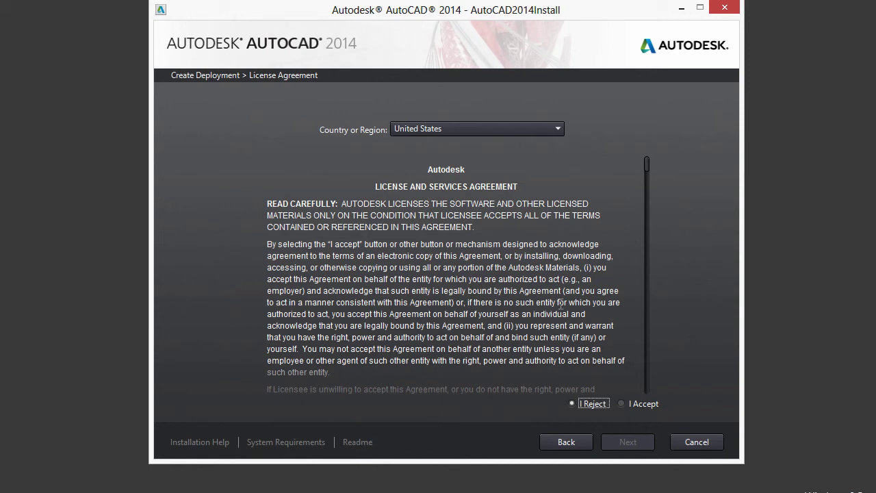
{"action": "left_click", "coordinate": [636, 403]}
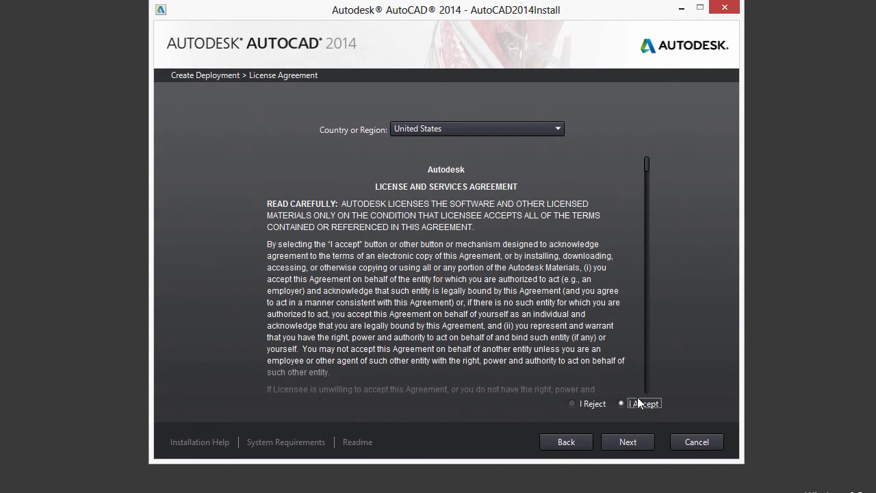
{"action": "left_click", "coordinate": [631, 443]}
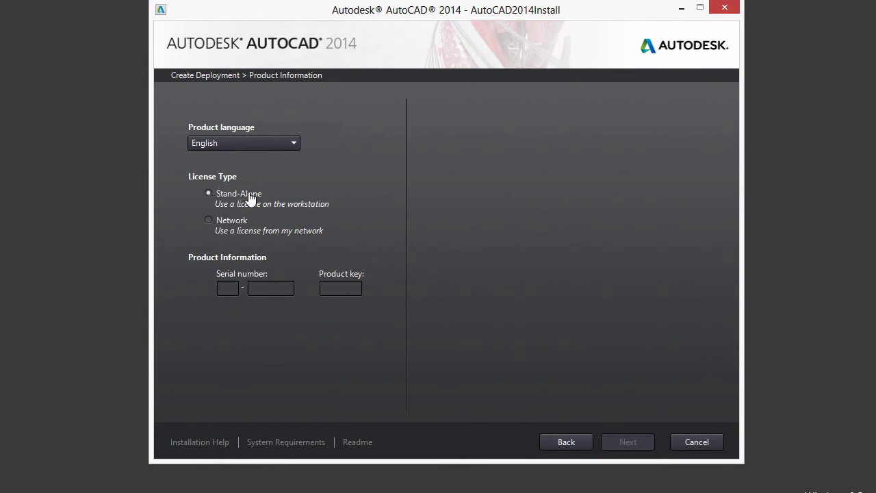
- Keep Stand-Alone licensing, enter the serial number and product key, and continue to product selection
{"action": "left_click", "coordinate": [220, 220]}
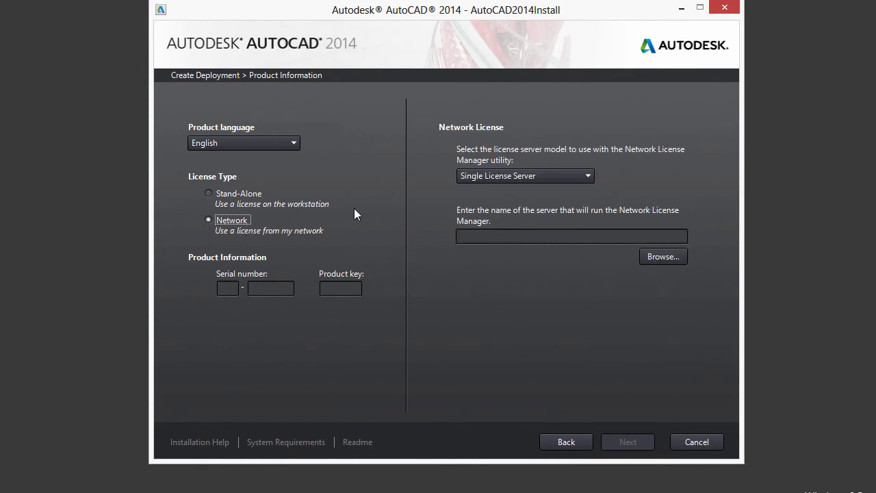
{"action": "left_click", "coordinate": [236, 194]}
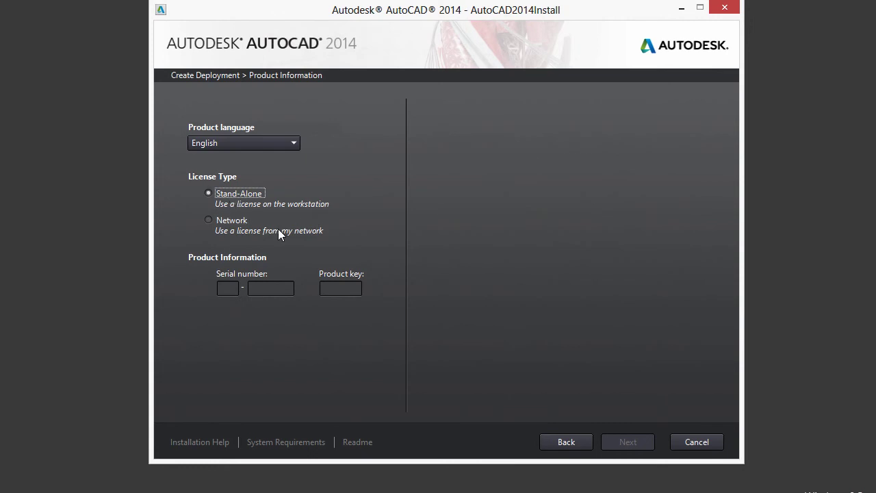
{"action": "left_click", "coordinate": [227, 290]}
{"action": "left_click", "coordinate": [287, 292]}
{"action": "left_click", "coordinate": [232, 293]}
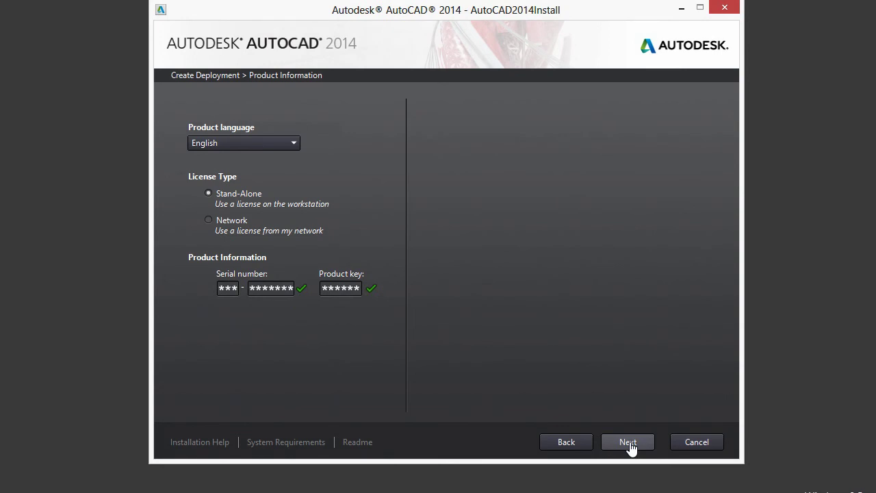
{"action": "left_click", "coordinate": [627, 442]}
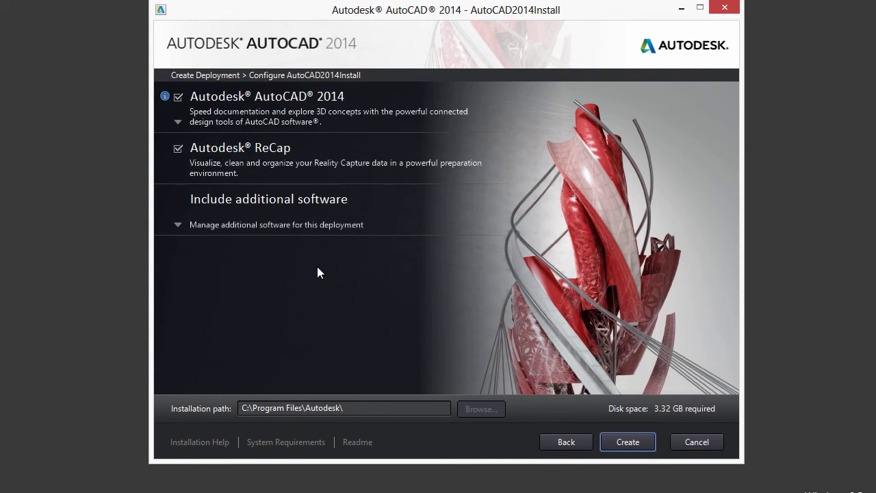
- Expand AutoCAD 2014's configuration and view the Printer Support File Path description under Search Paths
{"action": "left_click", "coordinate": [283, 122]}
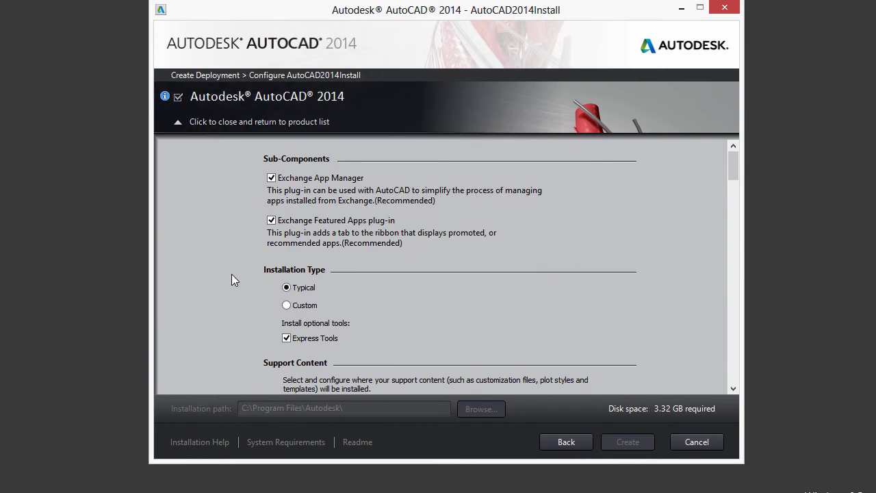
{"action": "scroll", "coordinate": [232, 274], "scroll_direction": "down", "scroll_amount": 5}
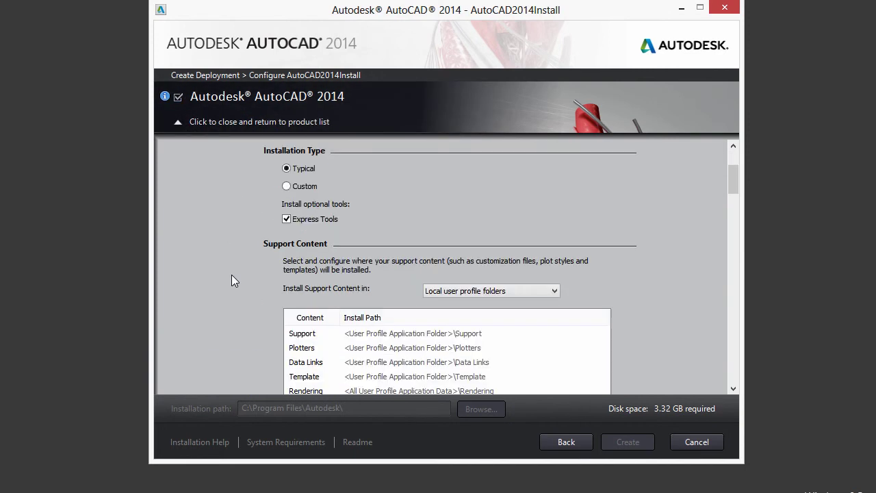
{"action": "scroll", "coordinate": [241, 280], "scroll_direction": "down", "scroll_amount": 3}
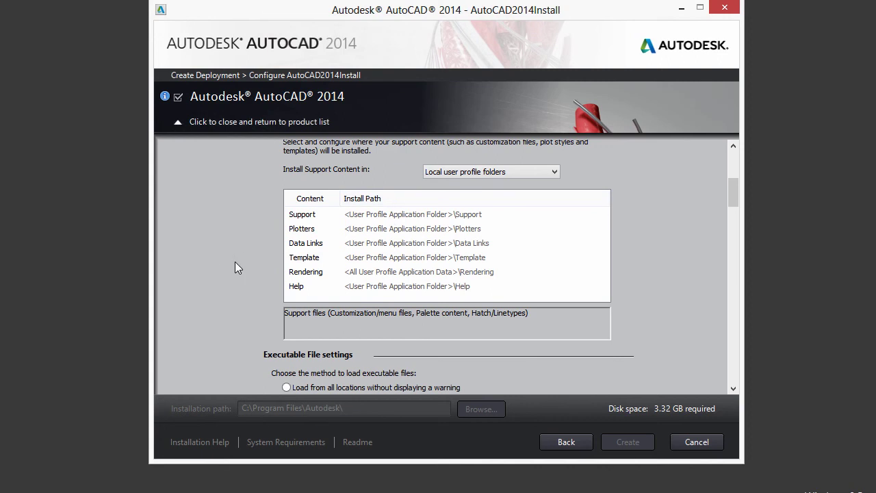
{"action": "scroll", "coordinate": [260, 281], "scroll_direction": "down", "scroll_amount": 2}
{"action": "scroll", "coordinate": [260, 282], "scroll_direction": "down", "scroll_amount": 4}
{"action": "scroll", "coordinate": [253, 290], "scroll_direction": "down", "scroll_amount": 4}
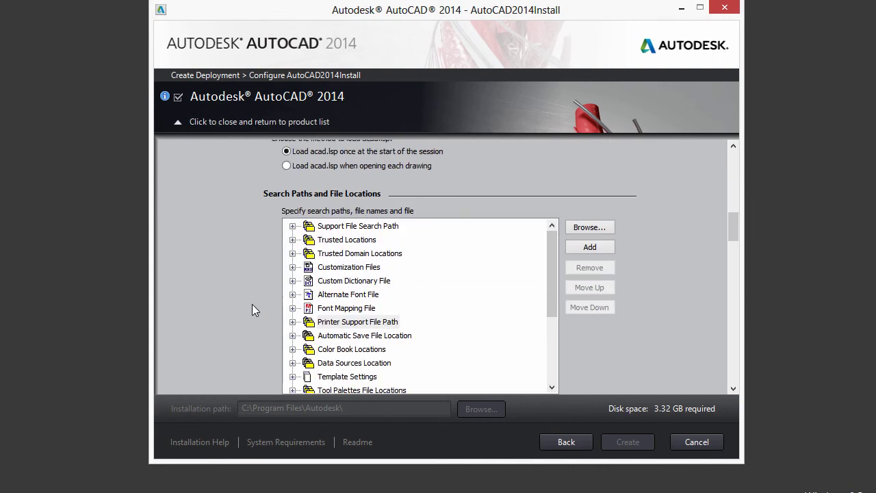
{"action": "scroll", "coordinate": [252, 264], "scroll_direction": "down", "scroll_amount": 2}
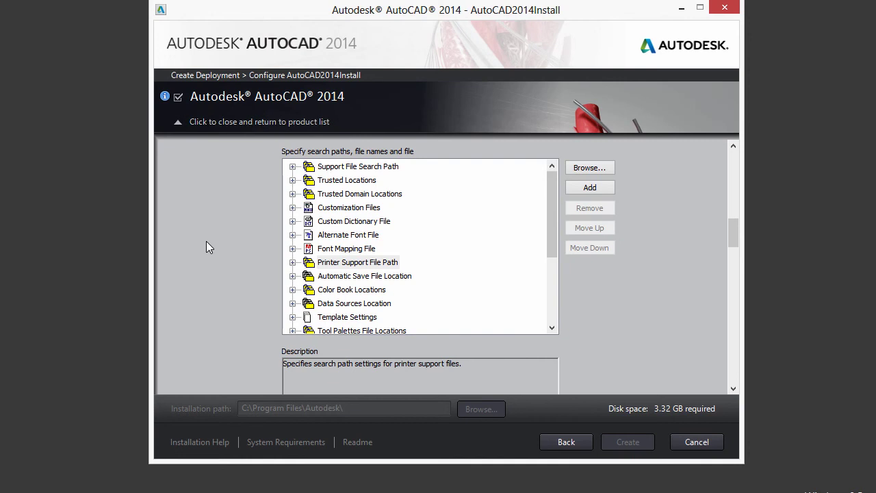
{"action": "left_click", "coordinate": [355, 266]}
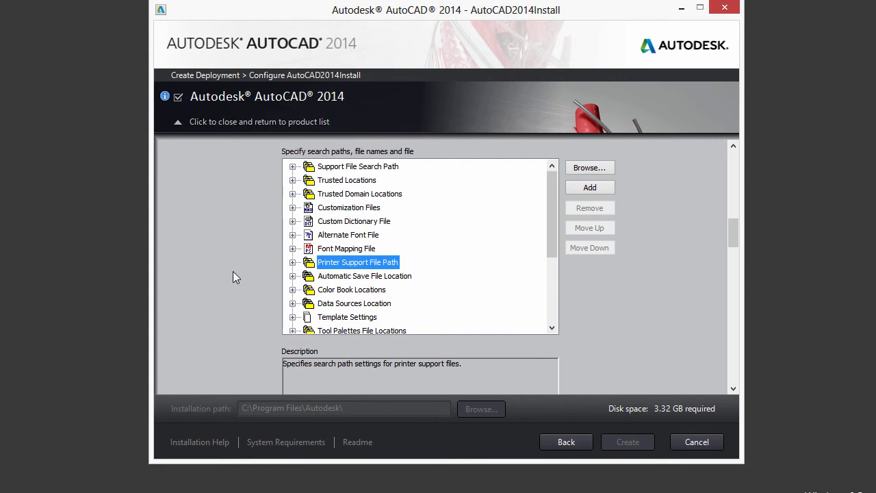
- Review Additional Files, User Preferences, Service Packs, Communication Center and Online Resources, then collapse AutoCAD 2014's settings
{"action": "scroll", "coordinate": [232, 270], "scroll_direction": "down", "scroll_amount": 1}
{"action": "left_click_drag", "start_coordinate": [735, 236], "coordinate": [734, 269]}
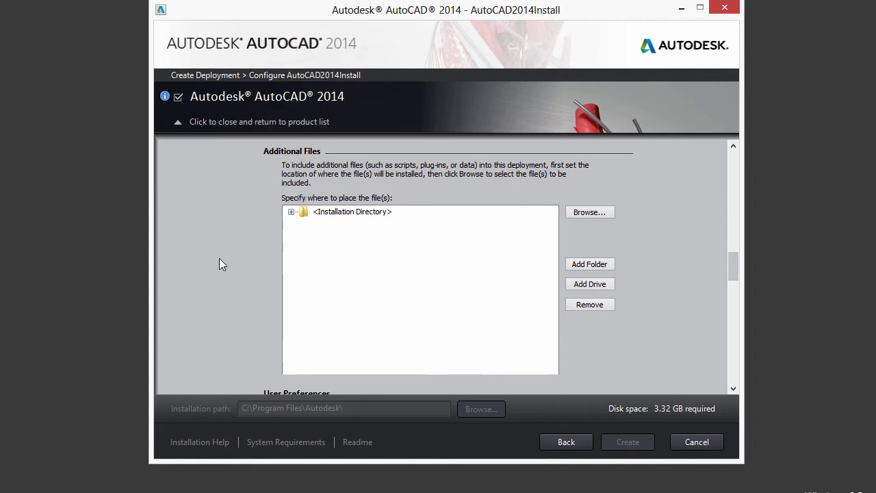
{"action": "left_click_drag", "start_coordinate": [738, 267], "coordinate": [734, 282]}
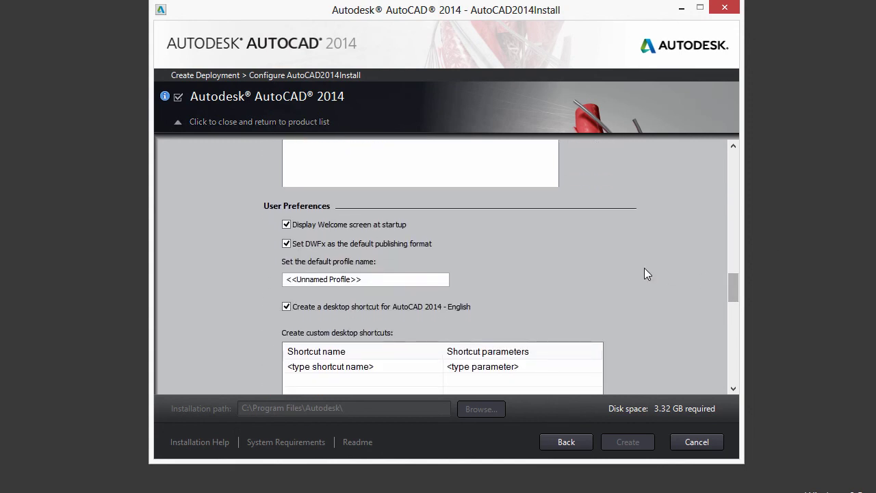
{"action": "left_click_drag", "start_coordinate": [732, 286], "coordinate": [732, 303]}
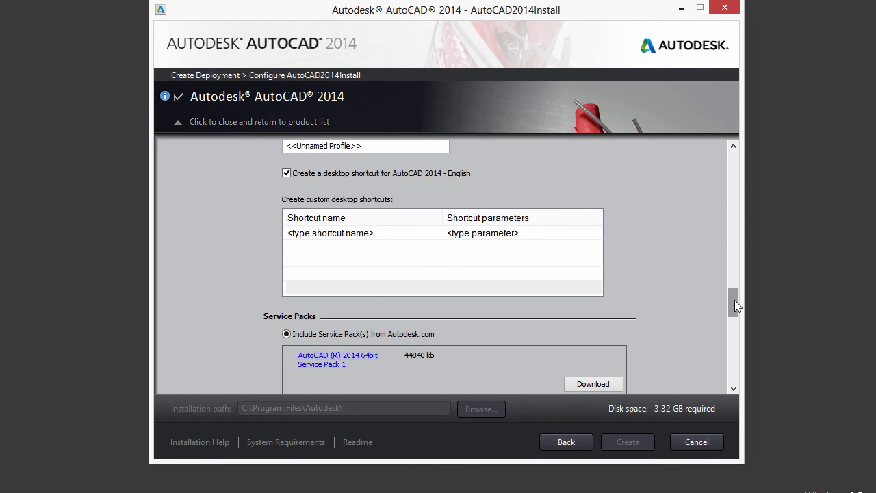
{"action": "scroll", "coordinate": [734, 300], "scroll_direction": "down", "scroll_amount": 3}
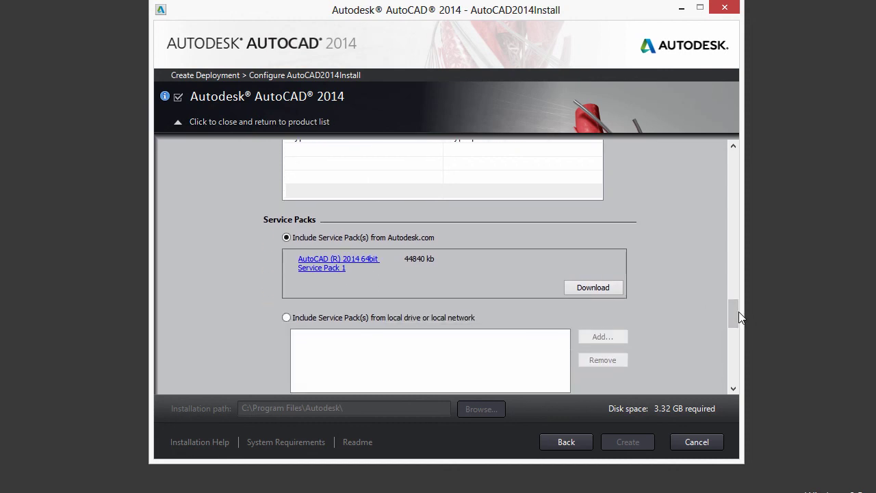
{"action": "left_click_drag", "start_coordinate": [736, 311], "coordinate": [735, 347]}
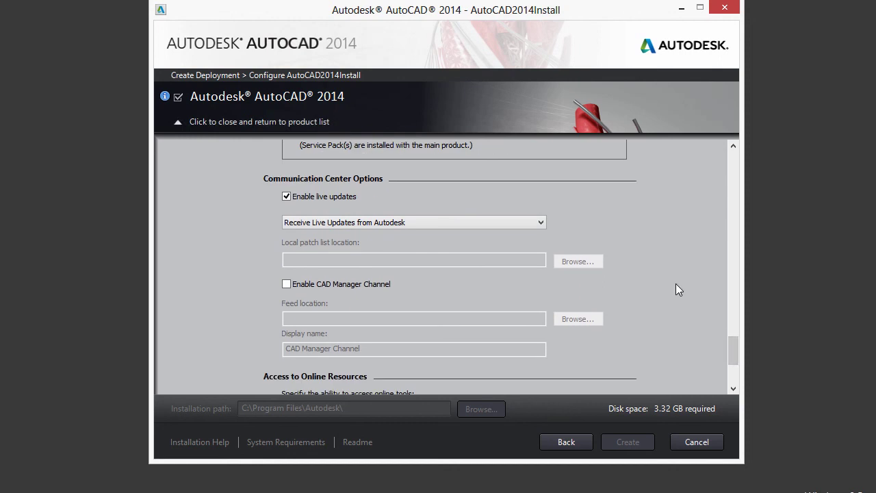
{"action": "left_click_drag", "start_coordinate": [733, 348], "coordinate": [733, 353]}
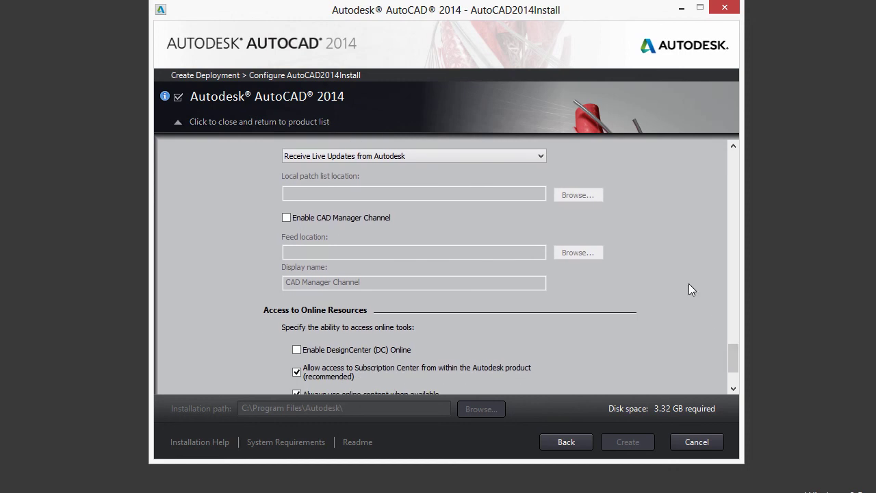
{"action": "left_click_drag", "start_coordinate": [733, 353], "coordinate": [732, 368]}
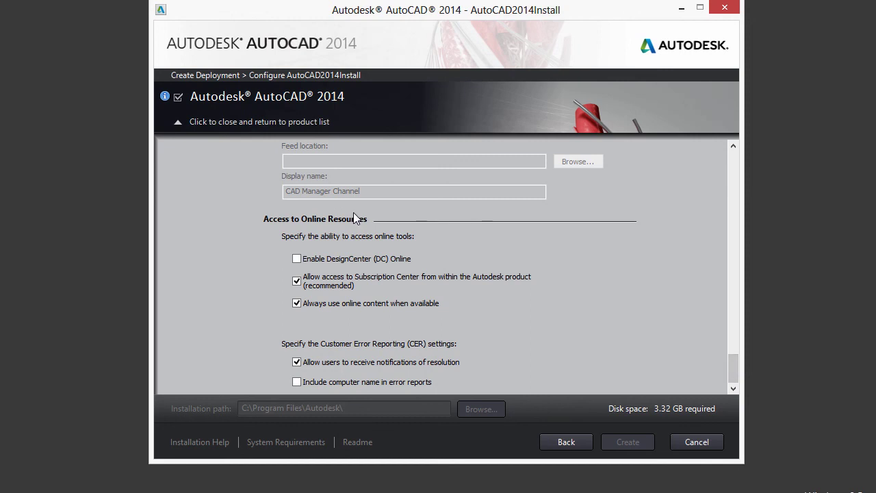
{"action": "left_click", "coordinate": [183, 123]}
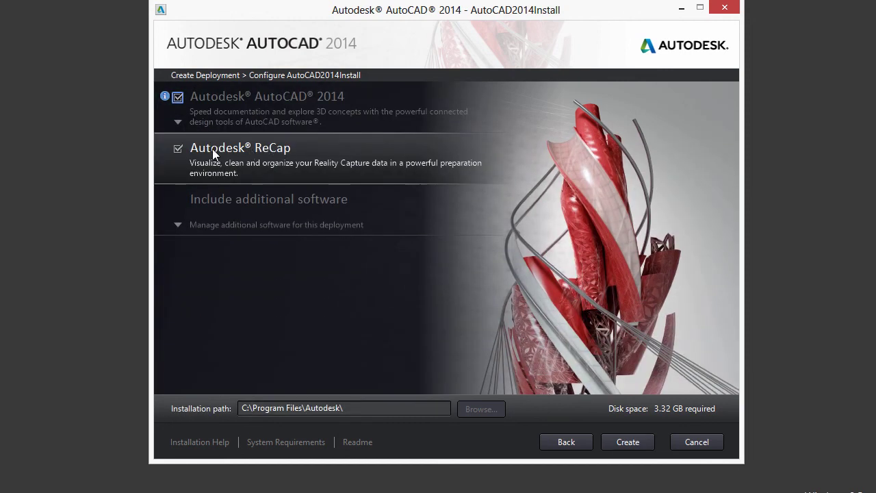
- Exclude Autodesk ReCap, add no additional software, and create the AutoCAD2014Install deployment
{"action": "left_click", "coordinate": [177, 148]}
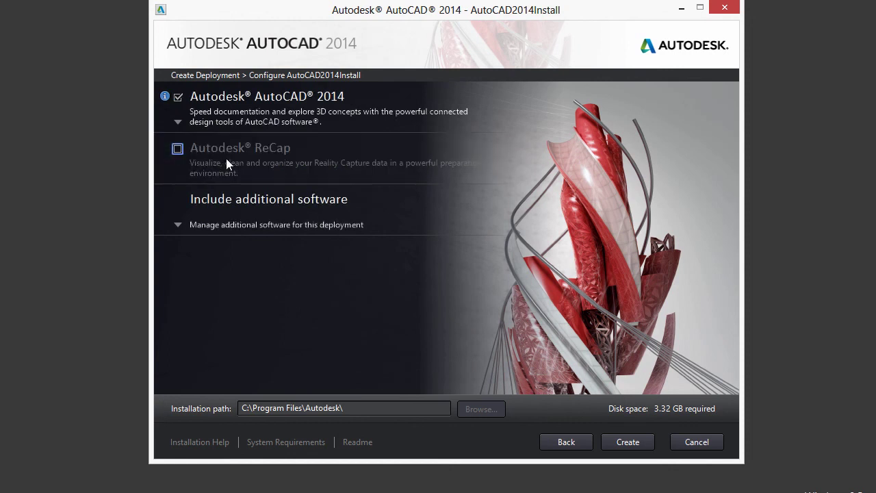
{"action": "left_click", "coordinate": [227, 226]}
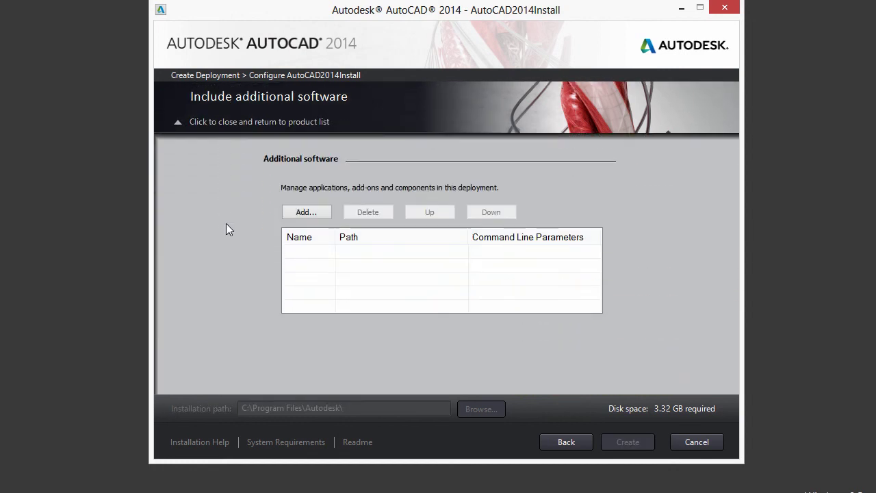
{"action": "left_click", "coordinate": [221, 127]}
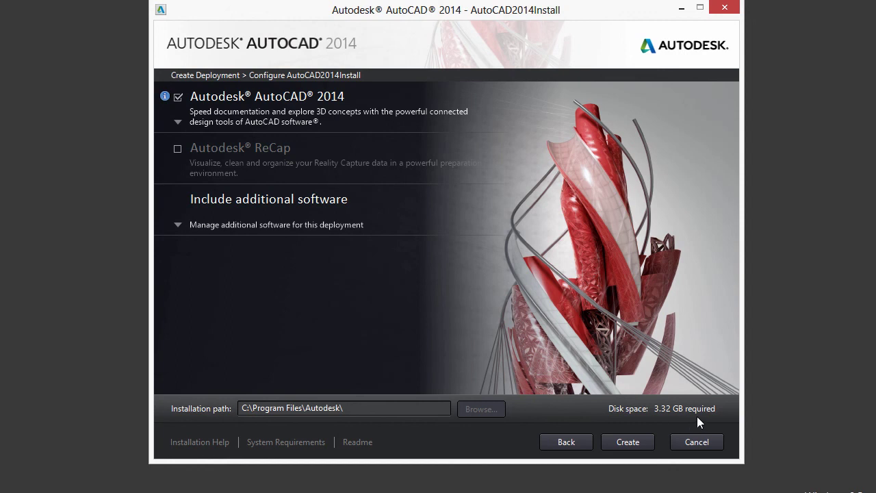
{"action": "left_click", "coordinate": [625, 441]}
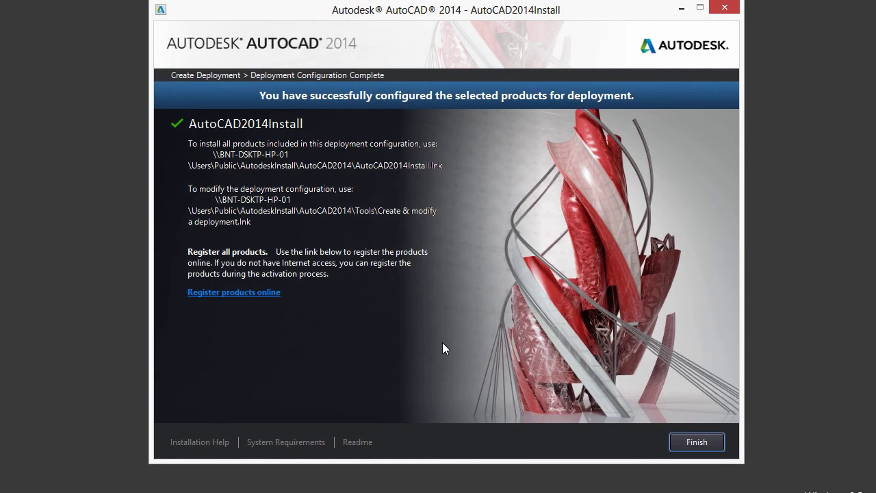